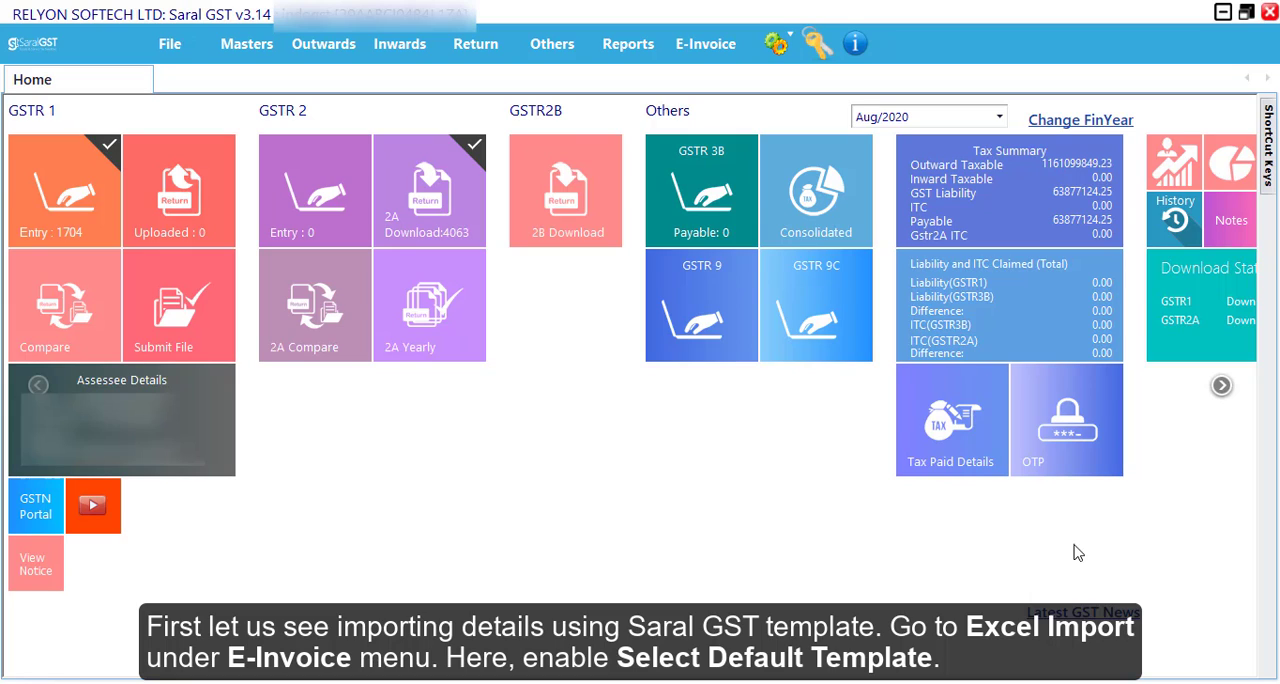
- Open the e-invoice Excel import, enable the default Saral GST template and open the template file
left_click(705, 43)
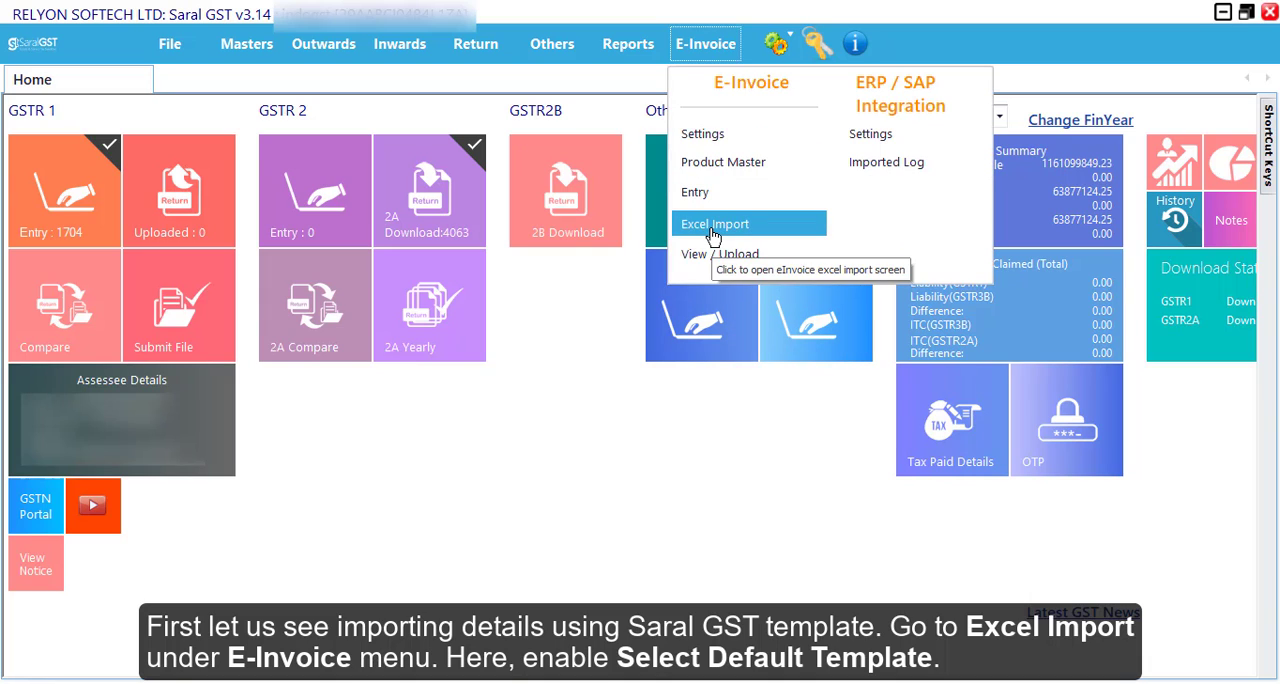
left_click(713, 226)
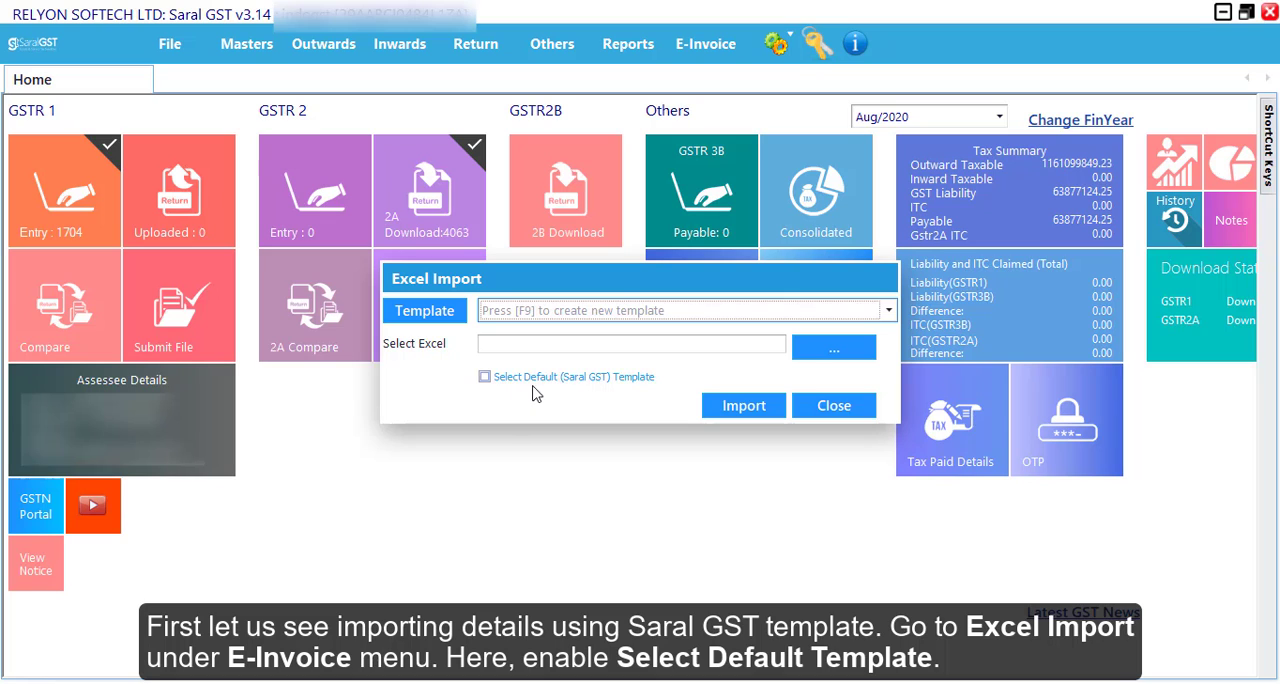
left_click(499, 378)
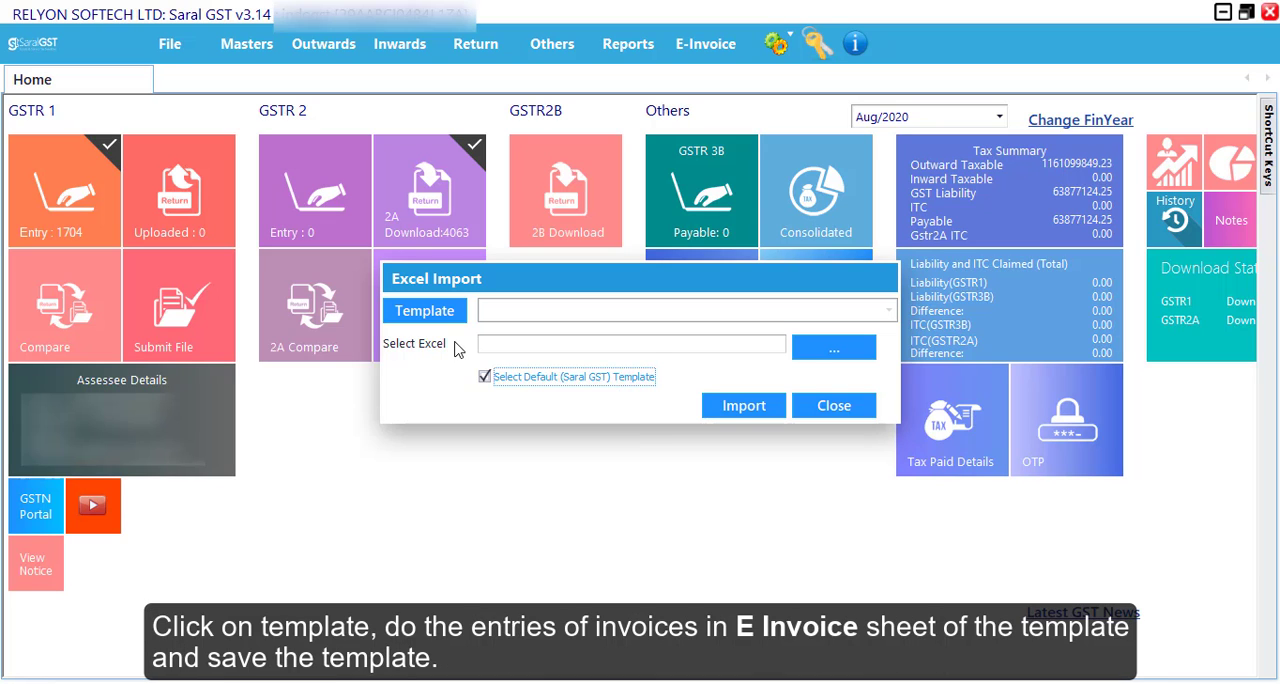
left_click(449, 314)
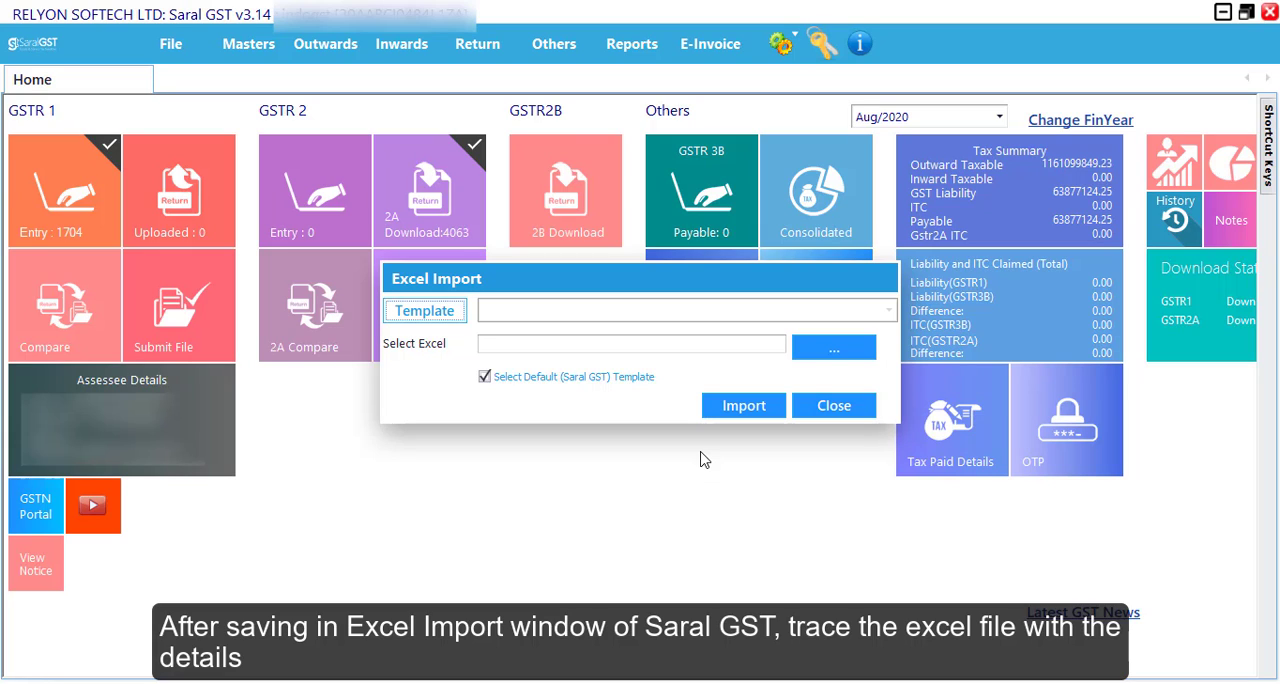
- Import the invoice details from the E_Invoice_SingleSheet file in Downloads using the default template
left_click(834, 346)
left_click(627, 364)
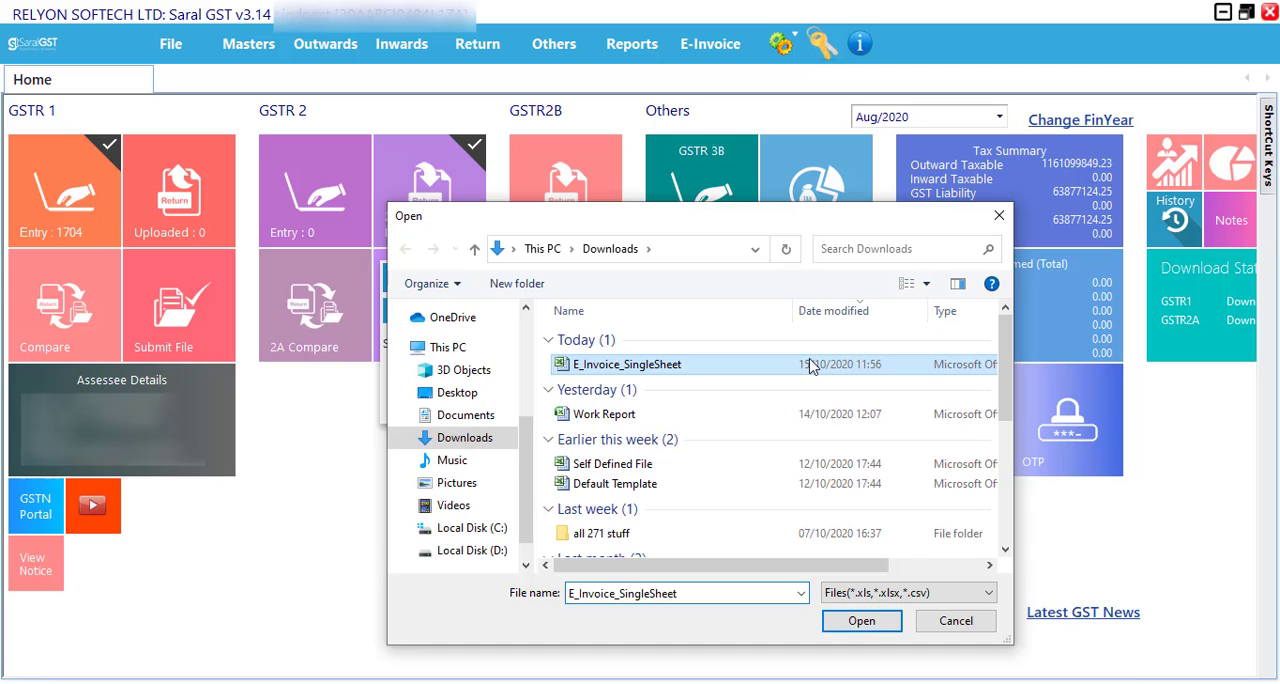
left_click(862, 621)
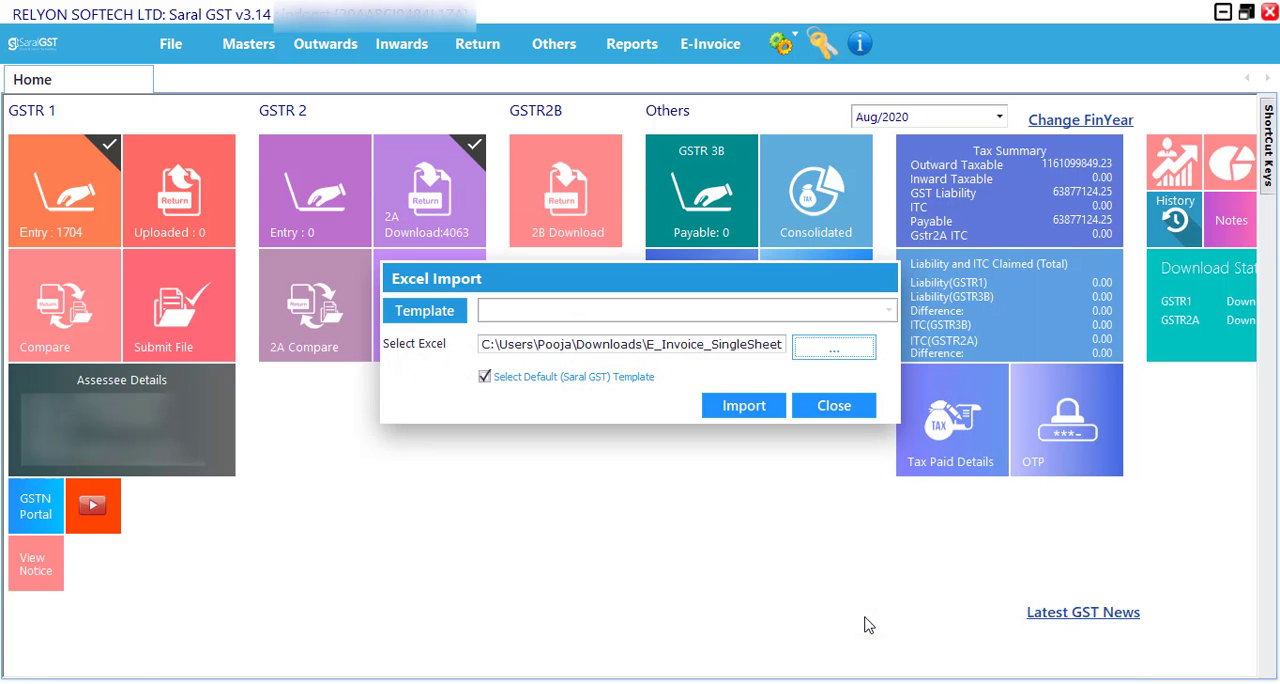
left_click(753, 412)
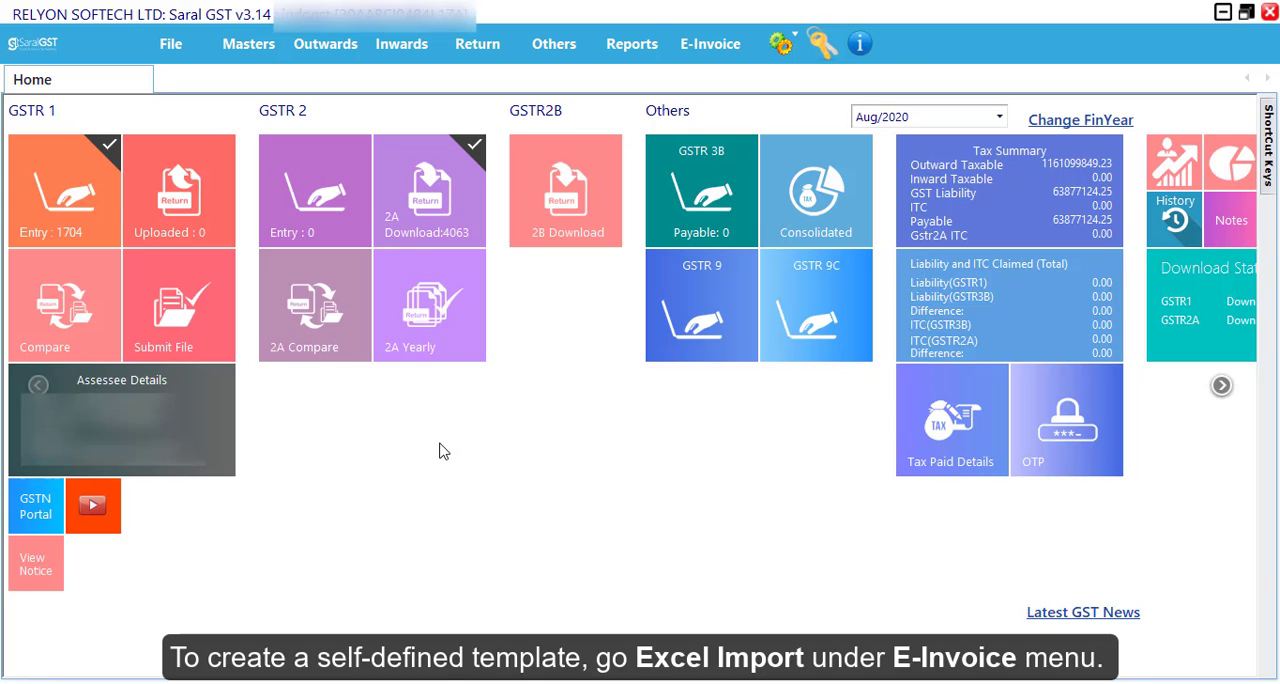
- Start a self-defined e-invoice mapping template named NEW 1 with data starting at row 1
left_click(710, 44)
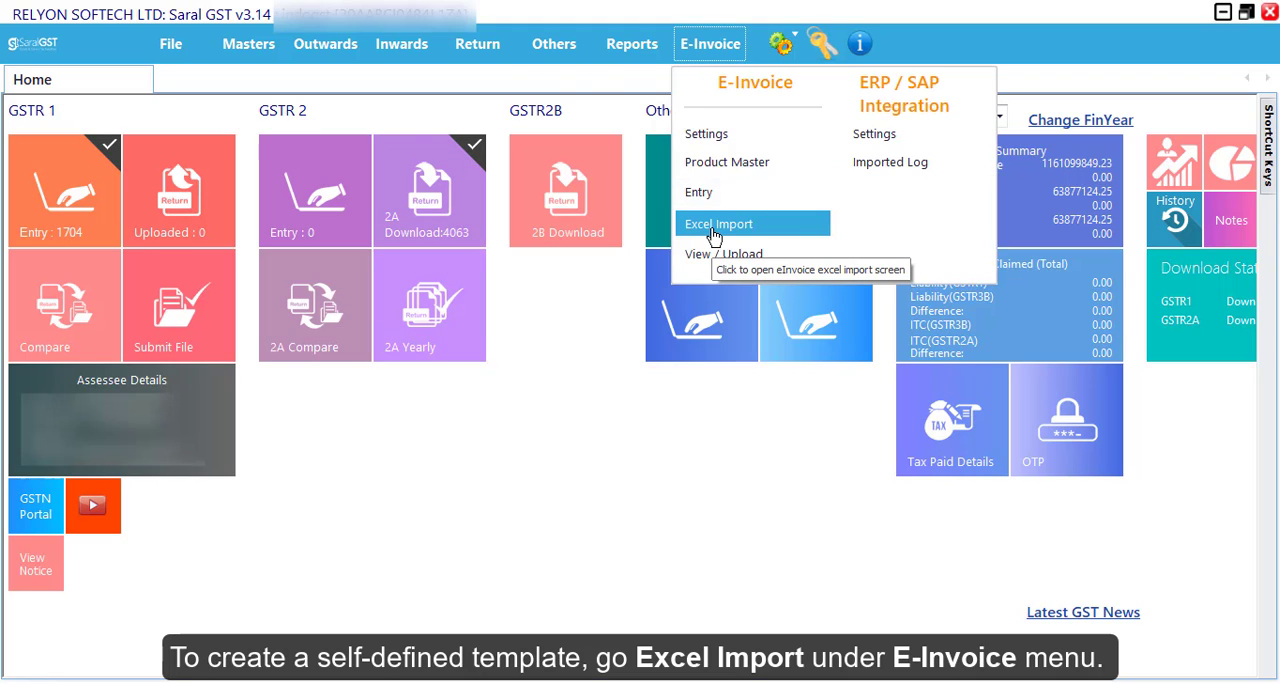
left_click(714, 224)
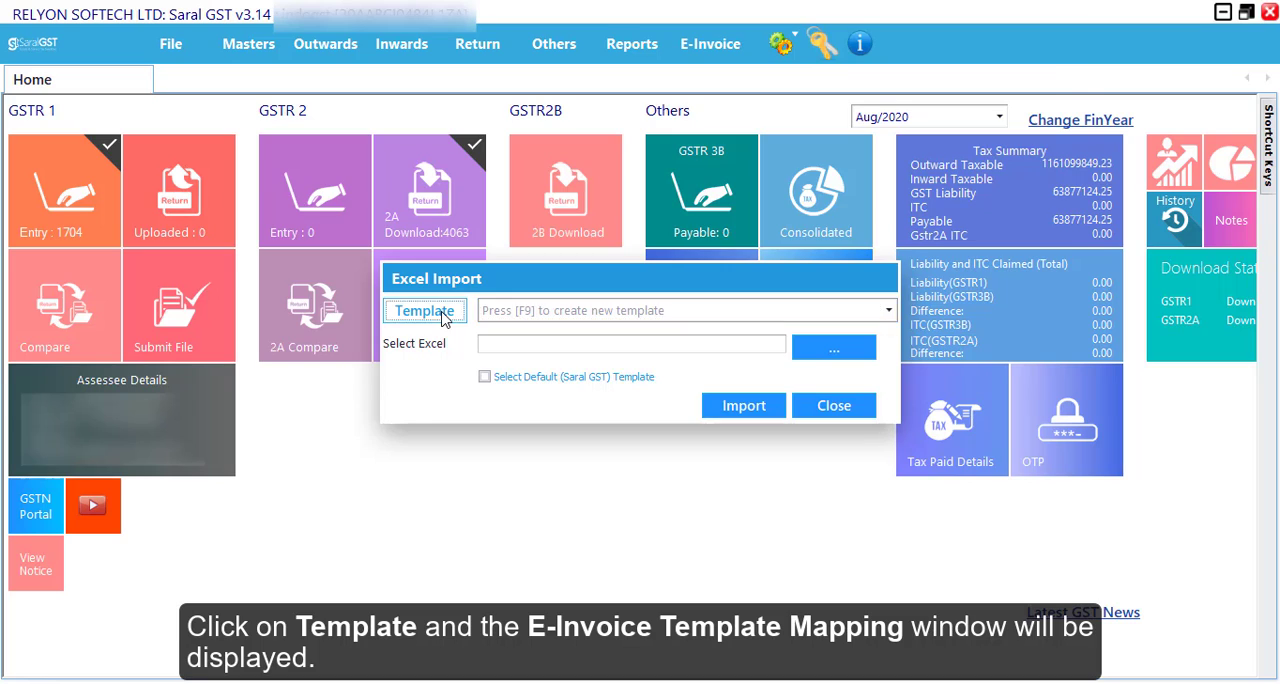
left_click(424, 310)
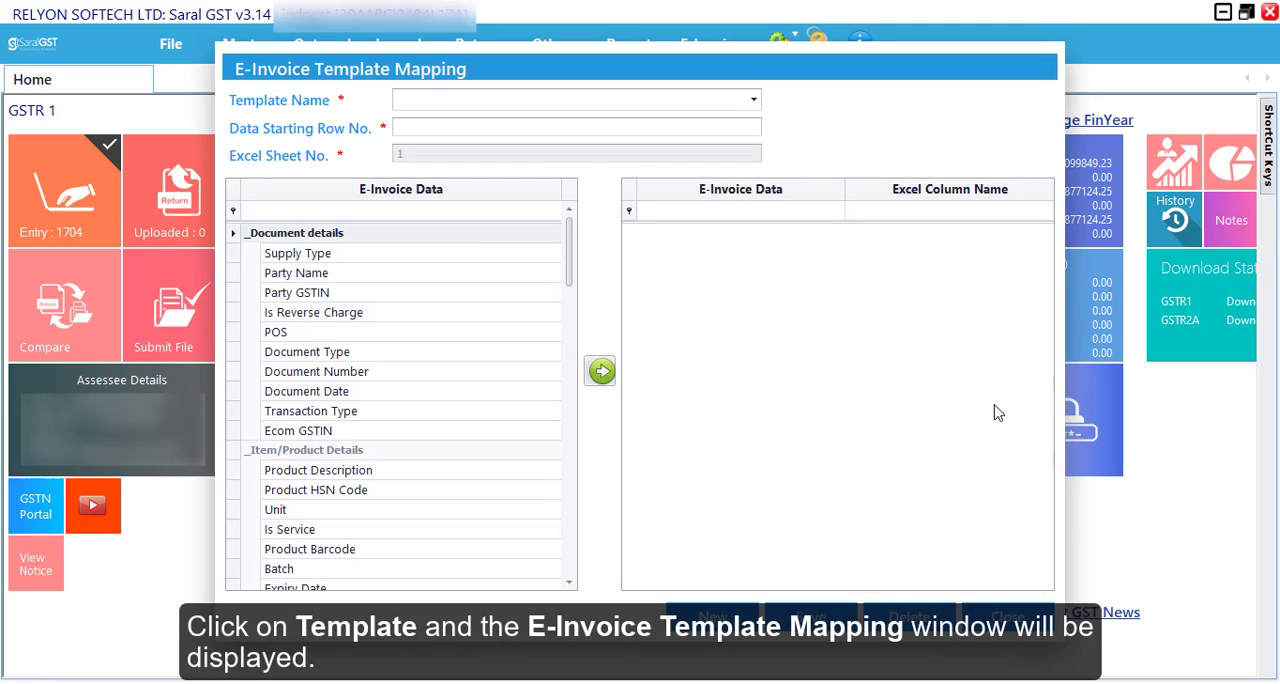
left_click(466, 100)
type("NEW 1")
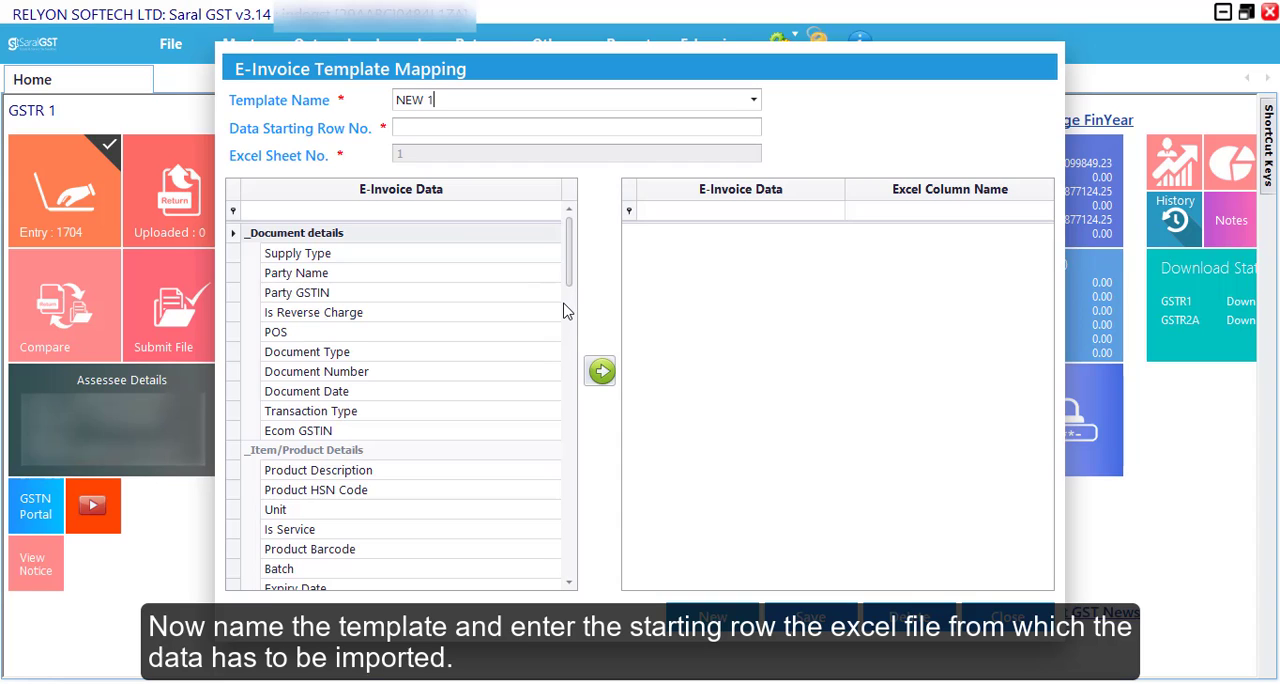
key("Tab")
type("1")
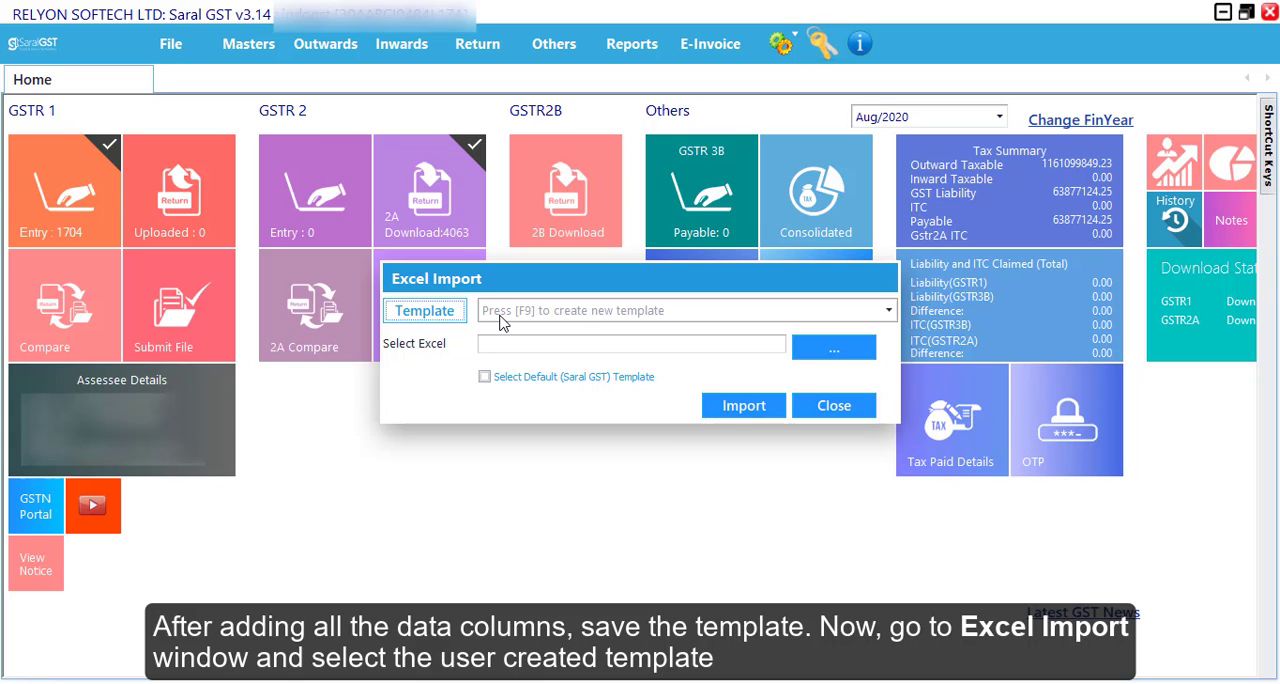
- Choose the NEW 1 template for the Excel import and load Self Defined File from Downloads
left_click(888, 311)
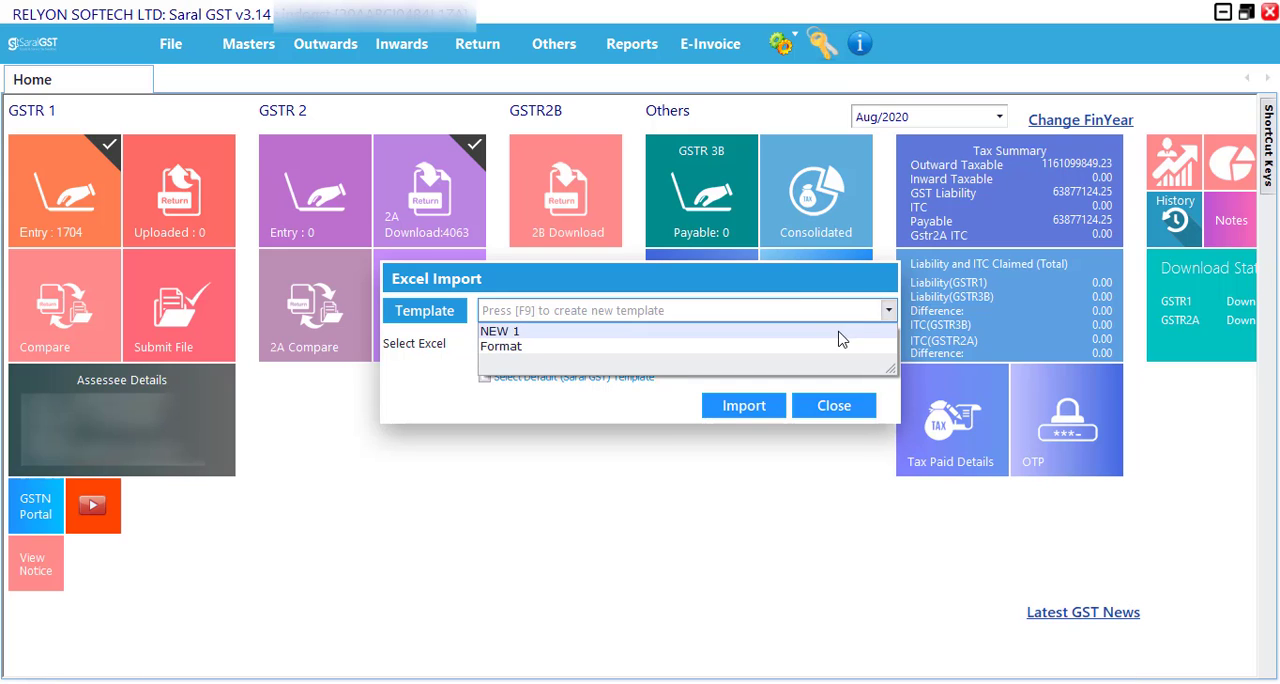
left_click(840, 338)
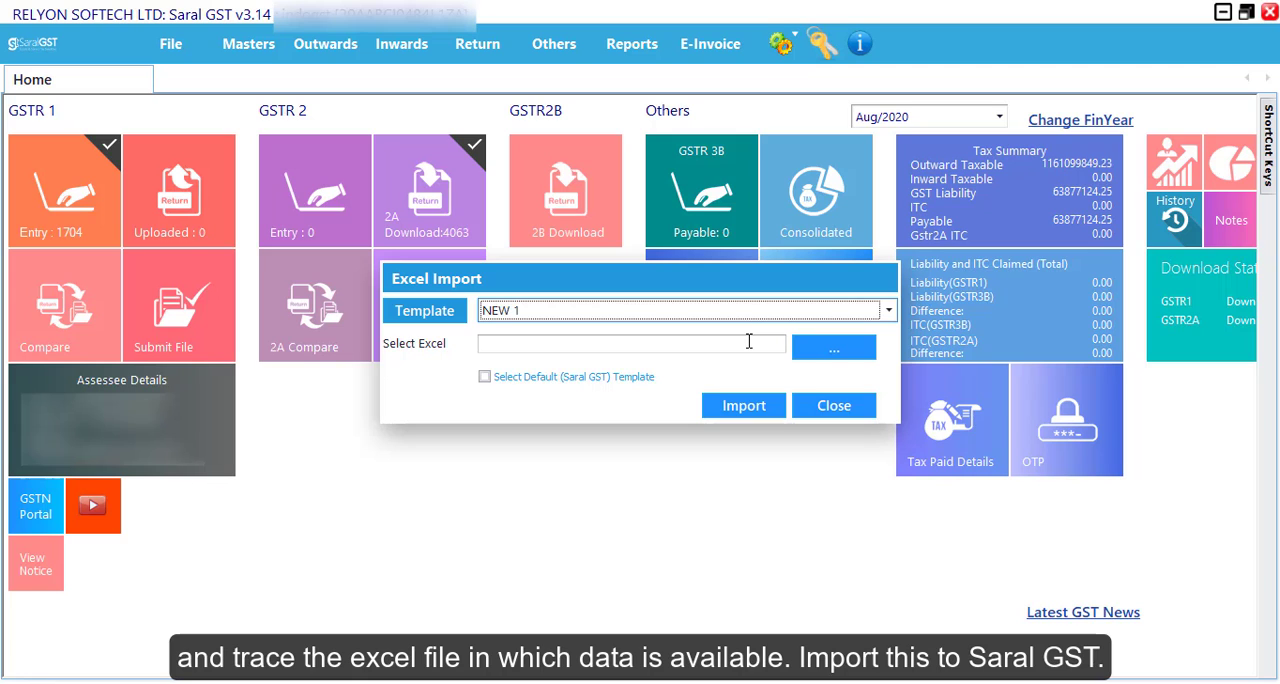
left_click(834, 347)
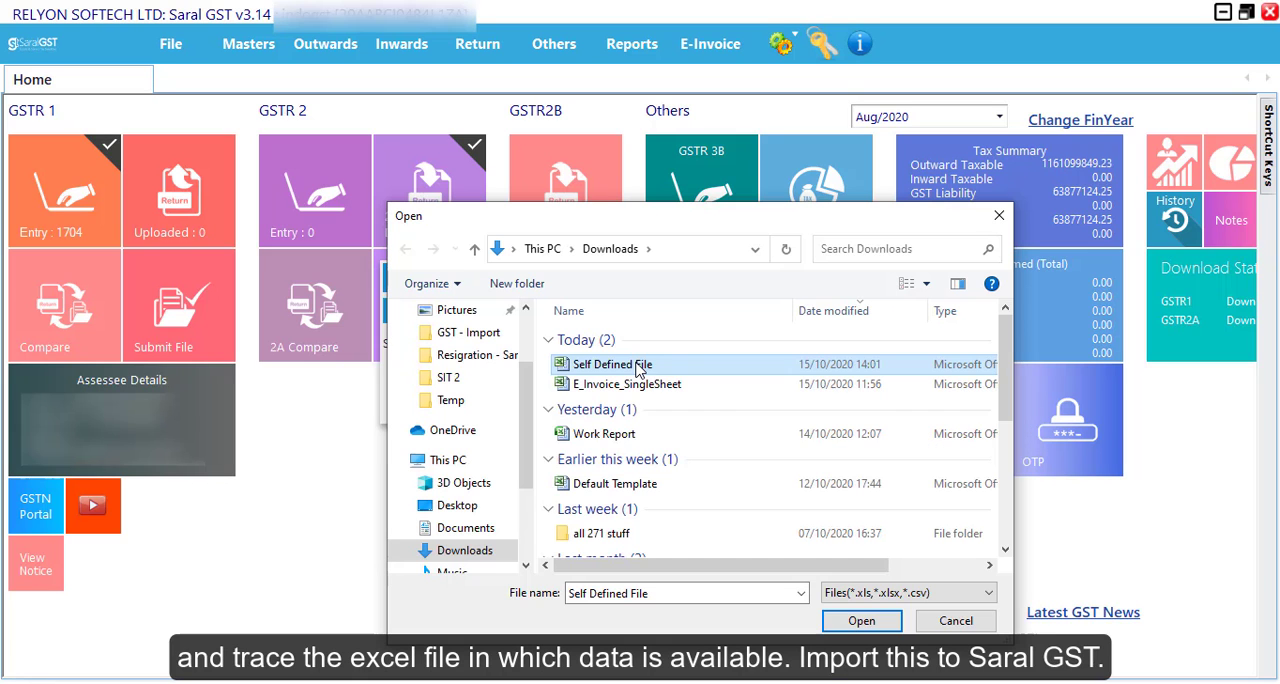
left_click(861, 621)
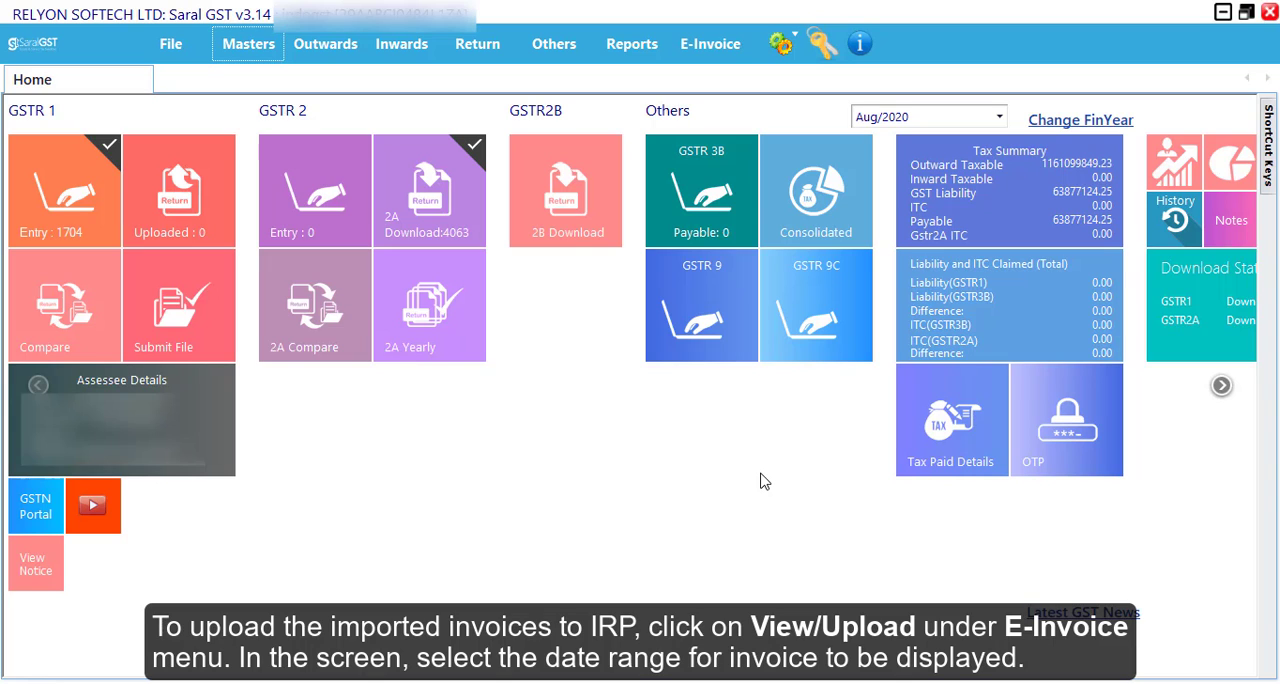
- Open the e-invoice view/upload screen and list the invoices dated from 15/09/2020 to 24/10/2020
left_click(710, 44)
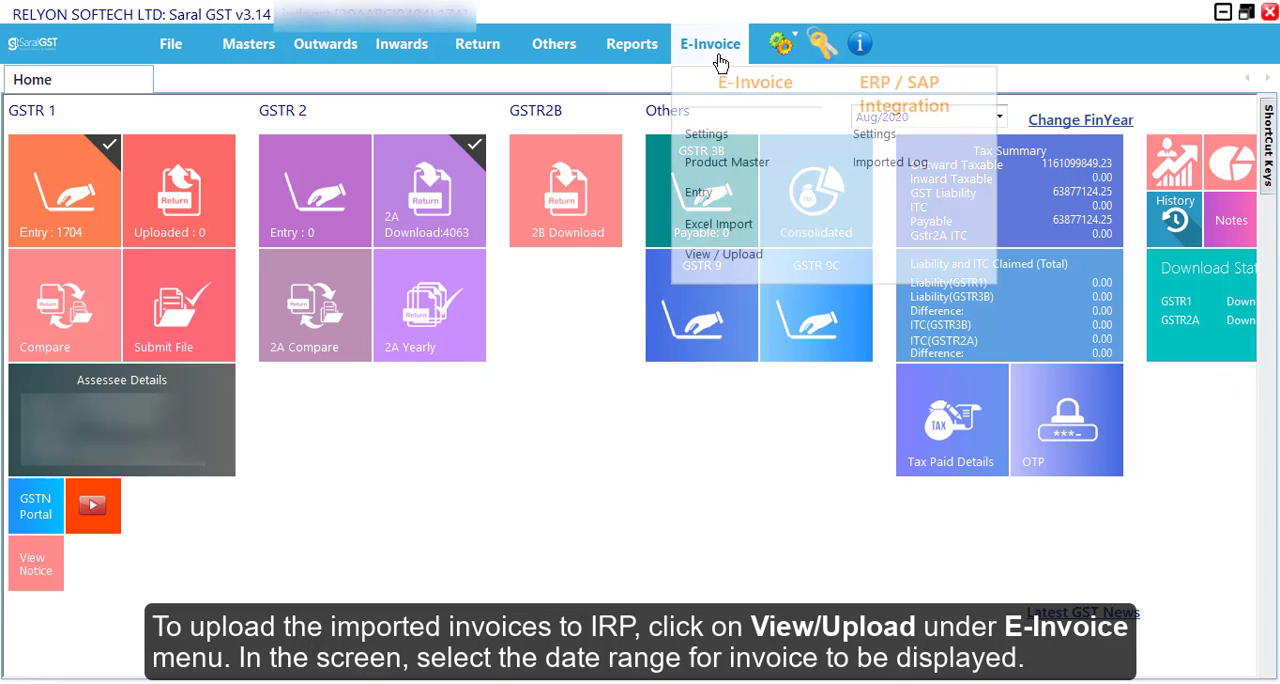
left_click(727, 255)
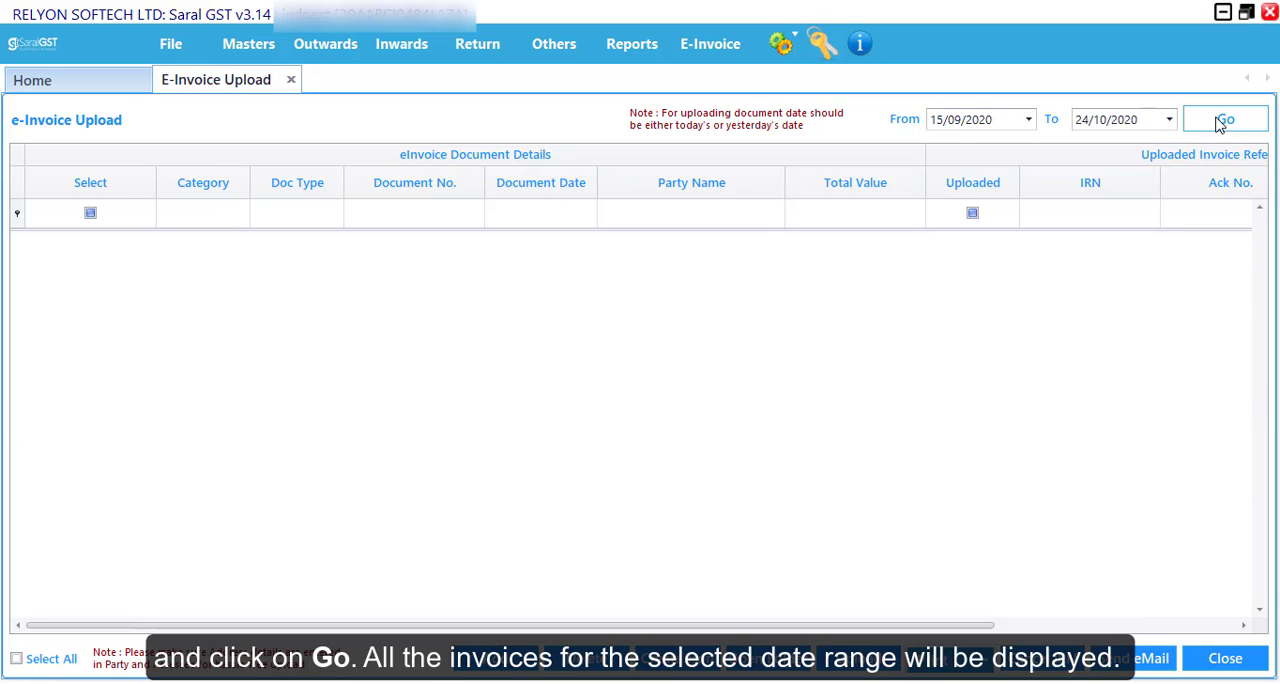
left_click(1222, 120)
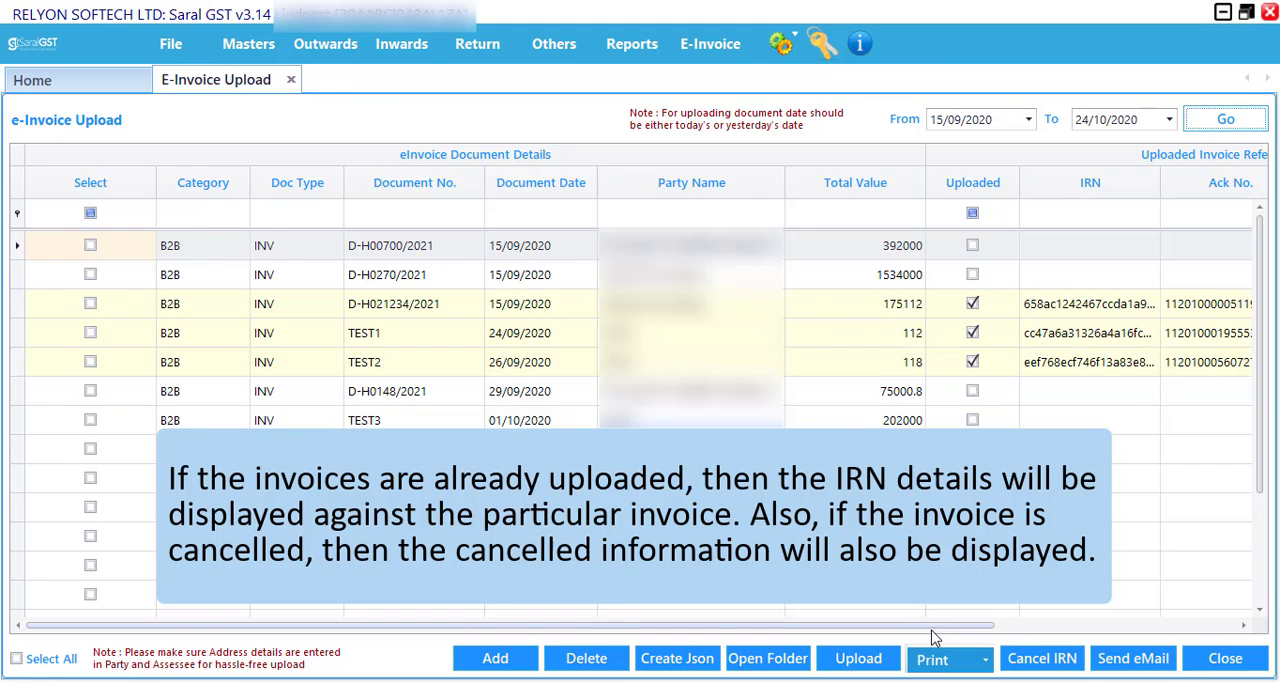
- Create the JSON file for all selected invoices that are not yet uploaded
left_click_drag(932, 626, 1180, 628)
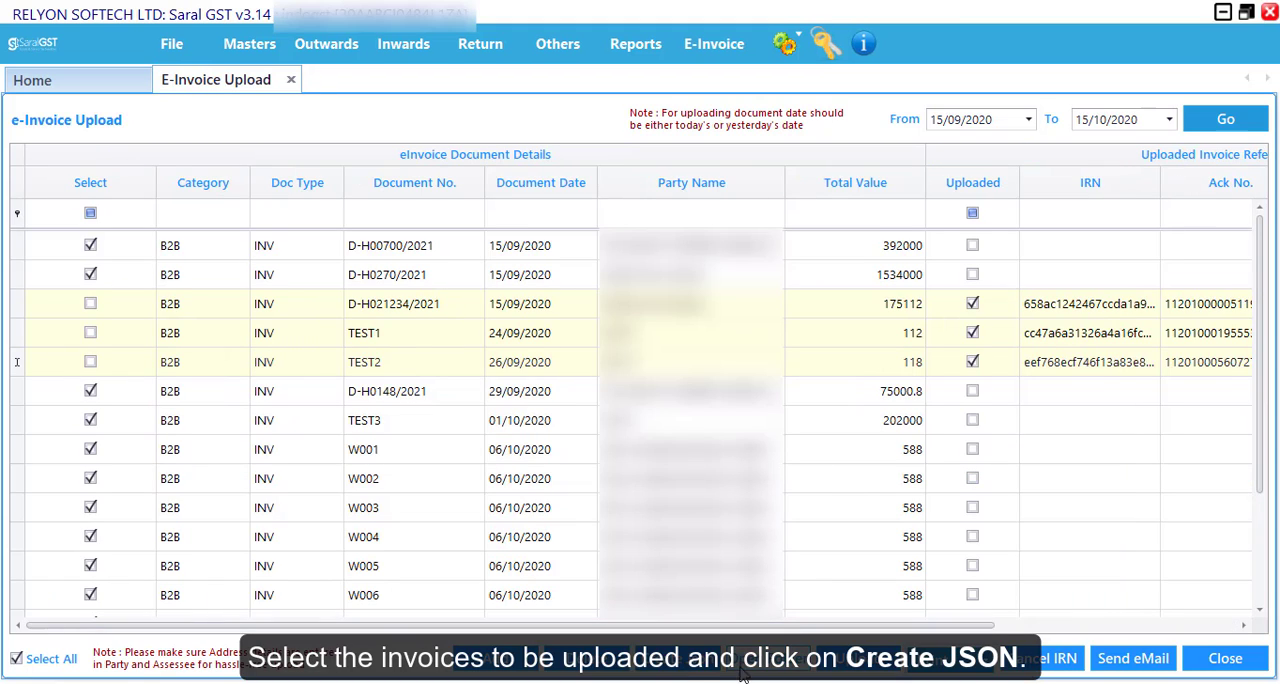
left_click(670, 660)
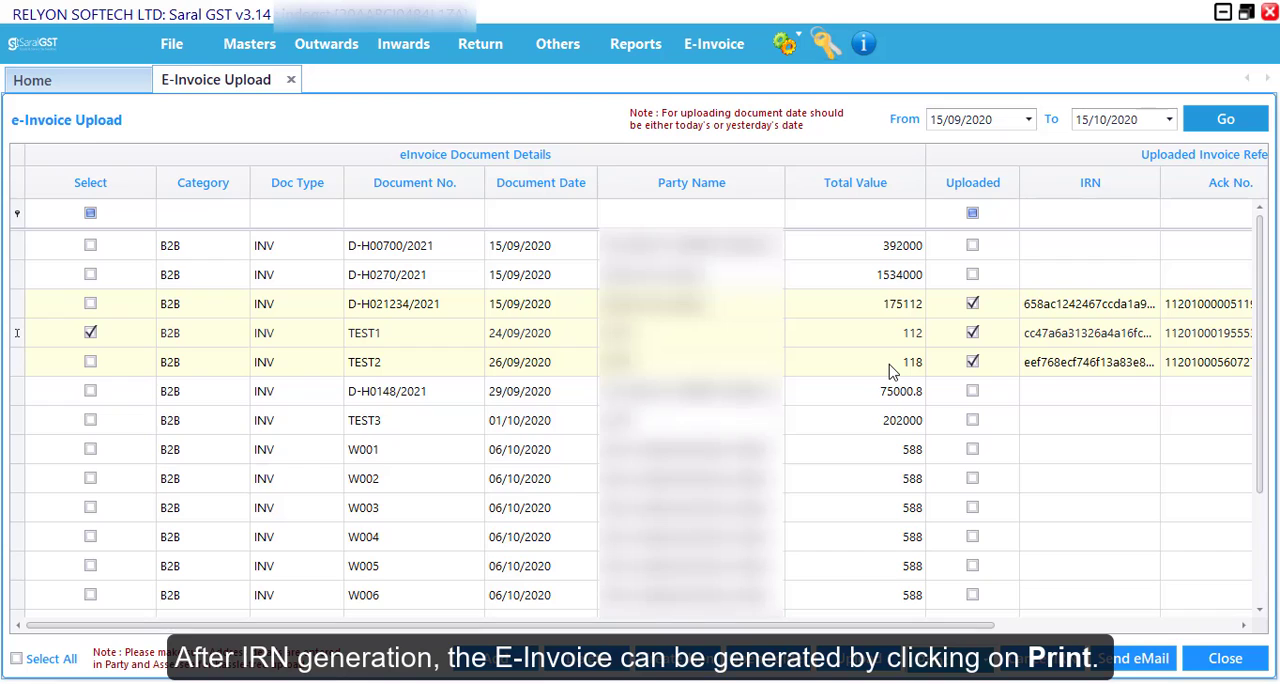
- Select the uploaded invoice TEST2 along with TEST1 and print both e-invoices as PDF copies
left_click(893, 368)
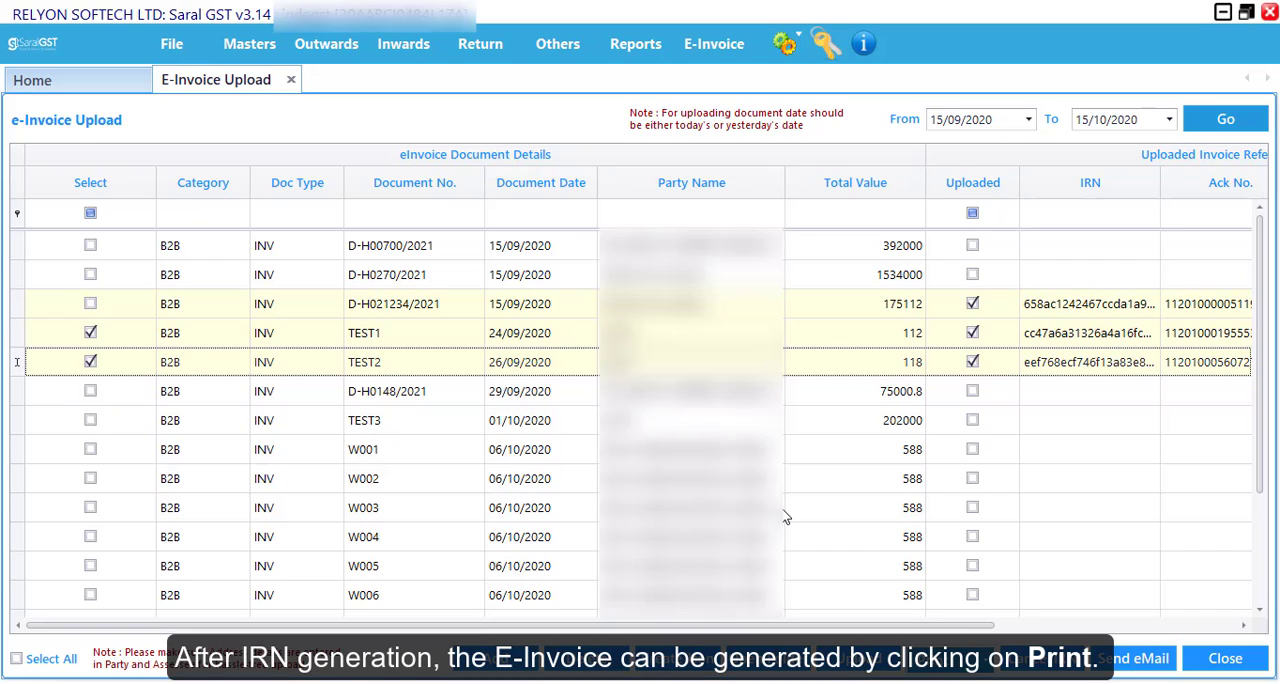
left_click(951, 660)
left_click(951, 611)
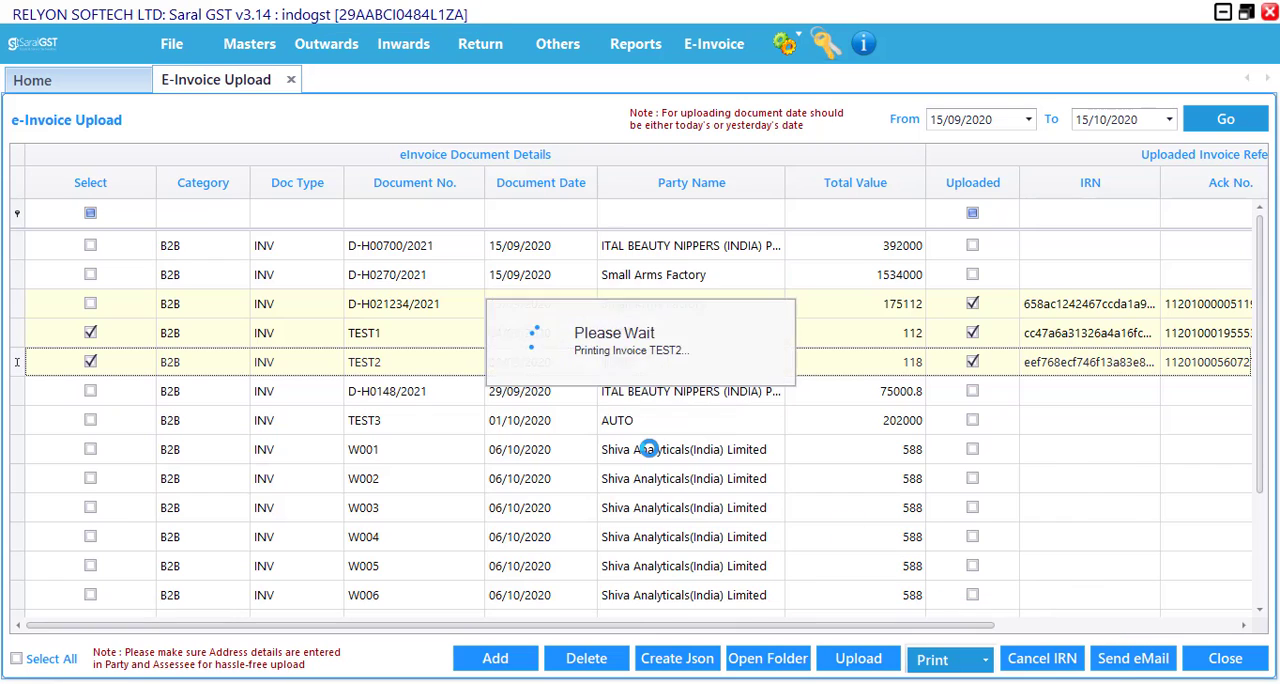
left_click(644, 380)
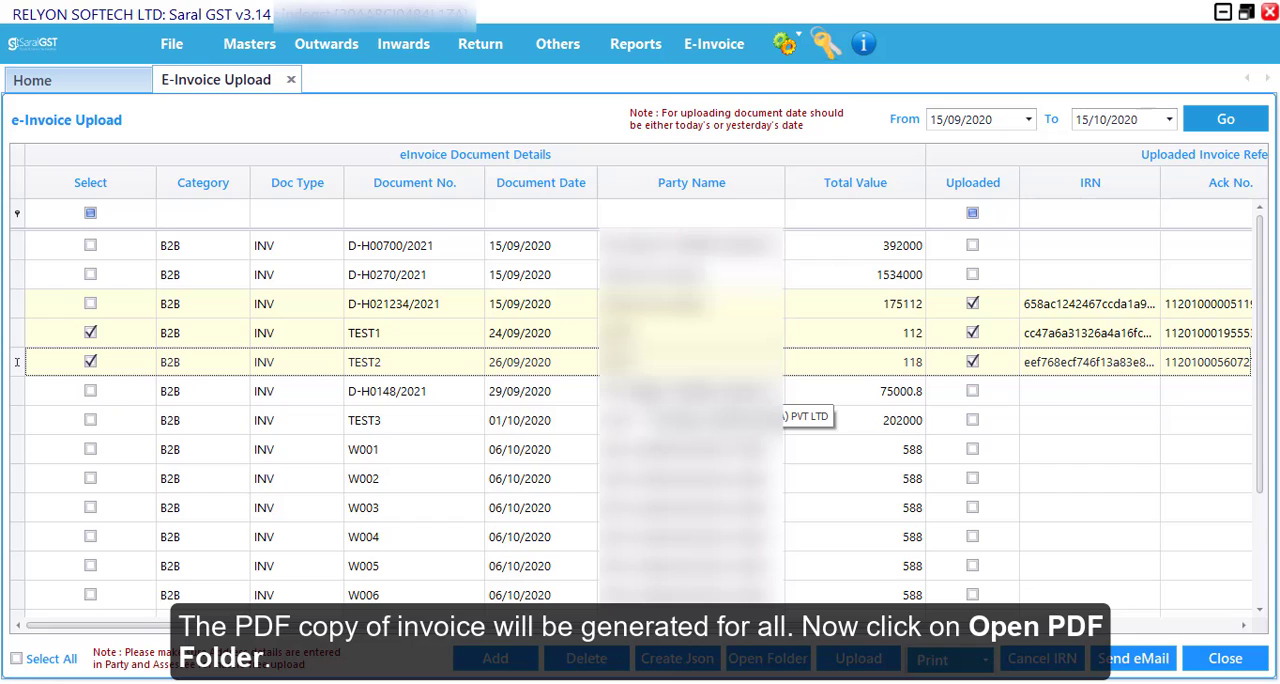
- View the TEST1 e-invoice PDF from the EInvoicePDF output folder and email the selected invoices to the party
left_click(980, 658)
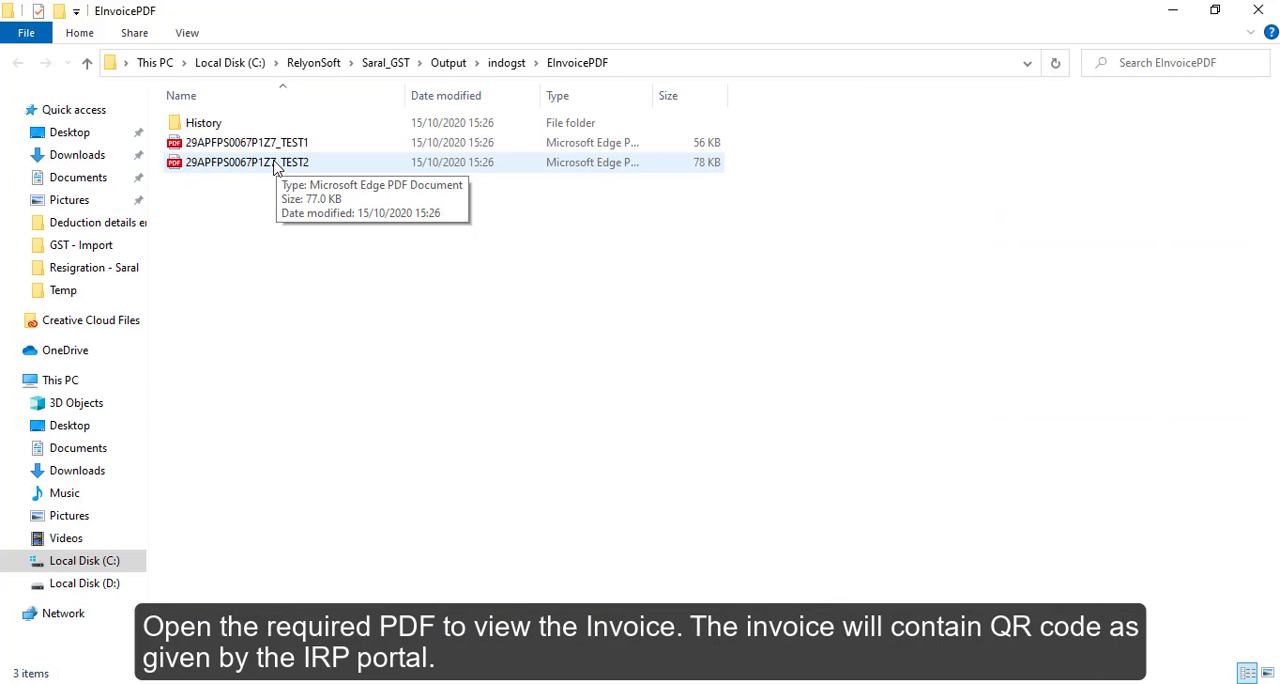
double_click(246, 142)
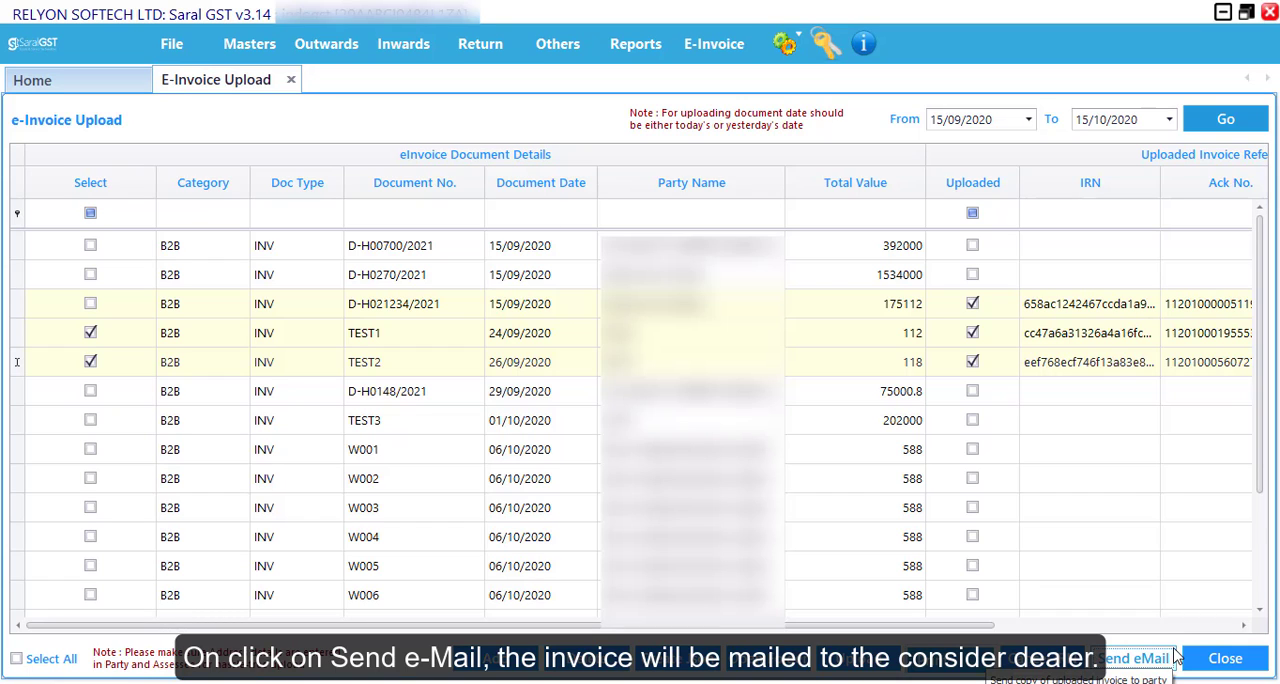
left_click(1183, 658)
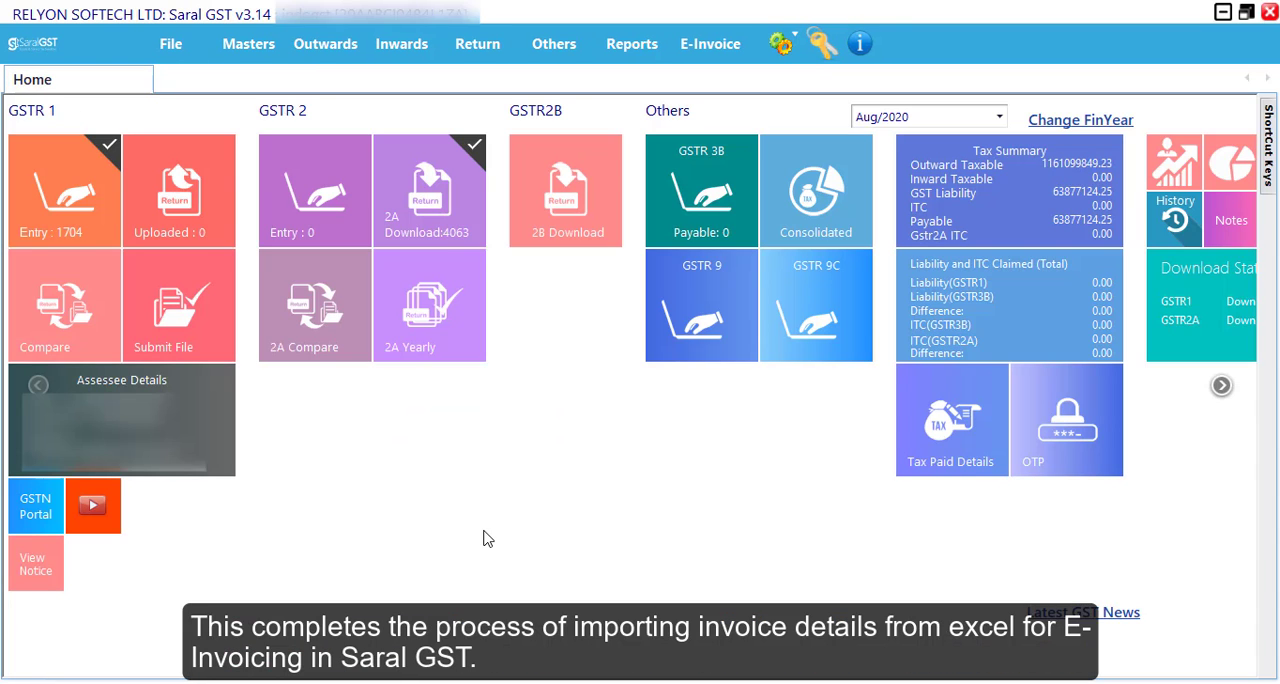